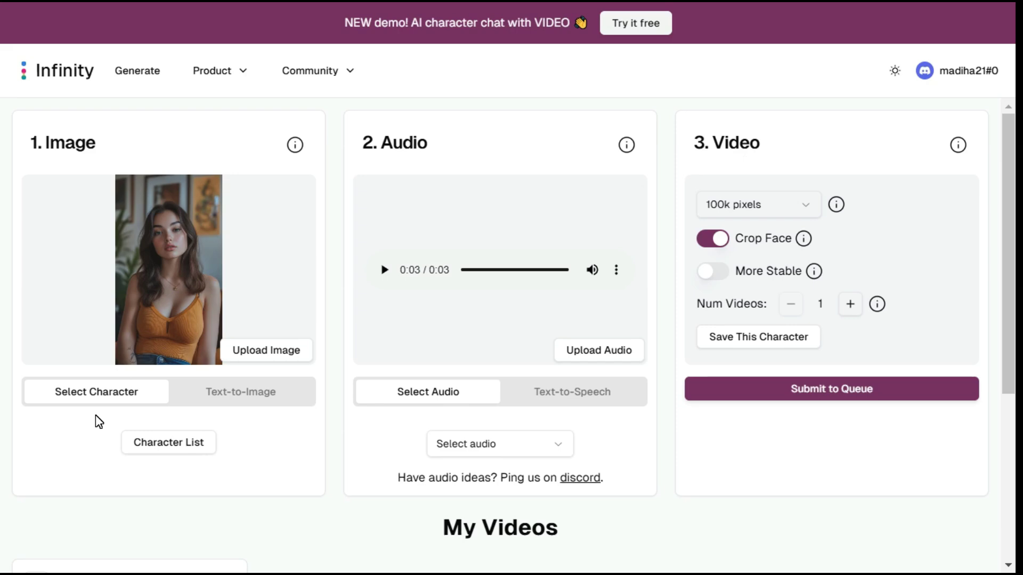
Browse the ready-made character list, then close it.
{"action": "left_click", "coordinate": [182, 450]}
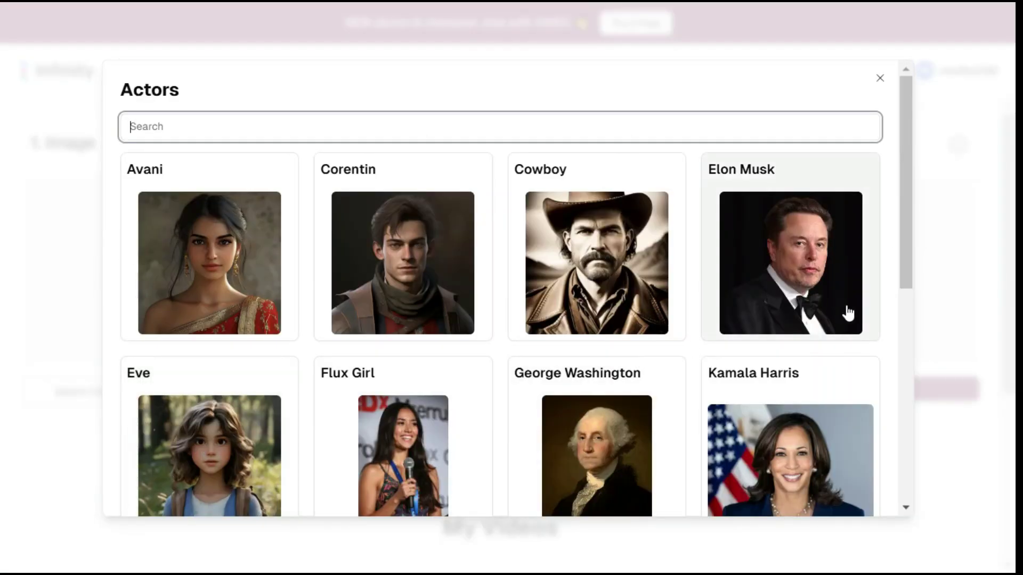
{"action": "left_click_drag", "start_coordinate": [902, 213], "coordinate": [737, 457]}
{"action": "scroll", "coordinate": [713, 410], "scroll_direction": "up", "scroll_amount": 9}
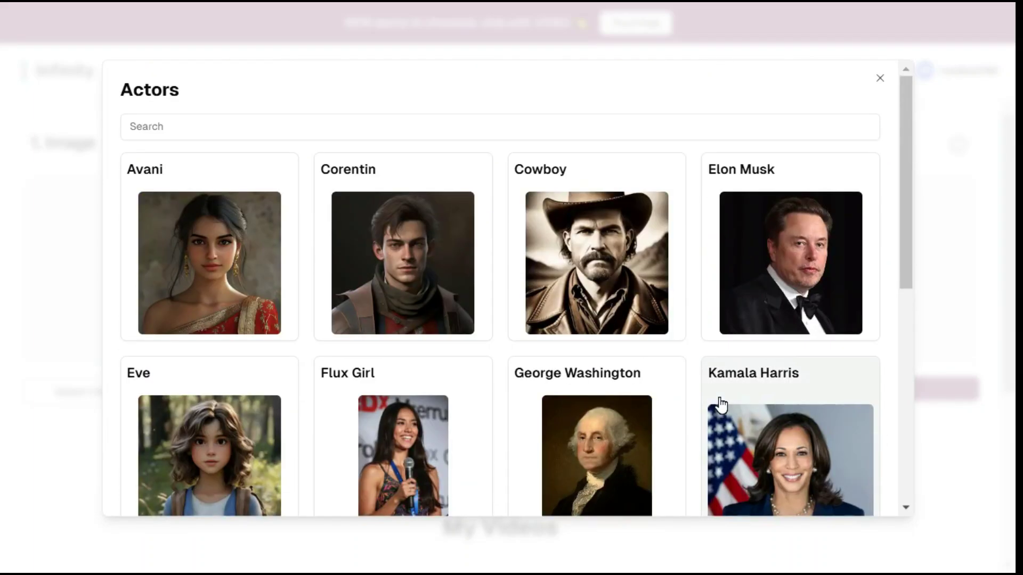
{"action": "left_click", "coordinate": [880, 78]}
Upload image 2, the woman in a white shirt, as the character photo.
{"action": "left_click", "coordinate": [263, 396]}
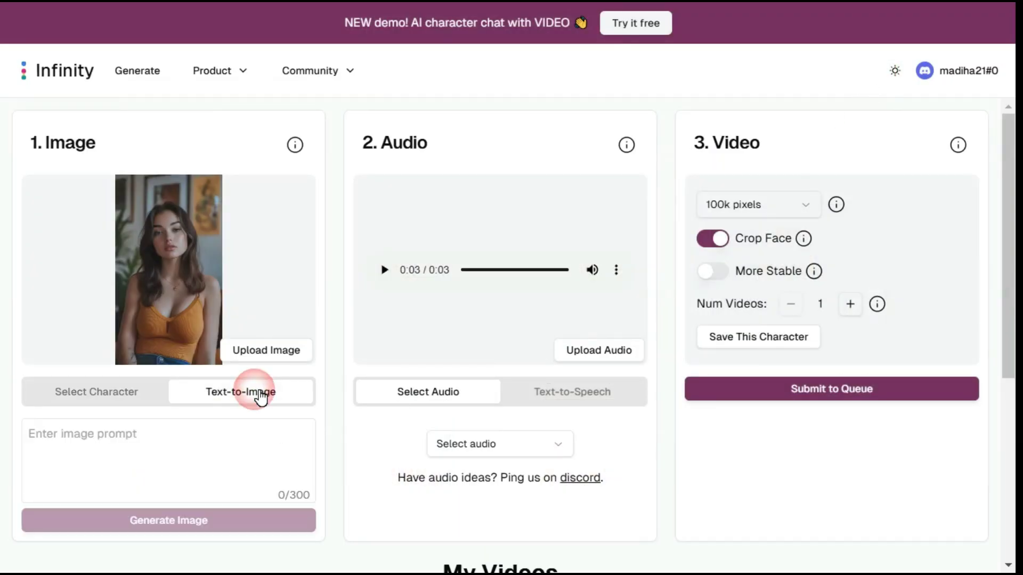
{"action": "left_click", "coordinate": [98, 448]}
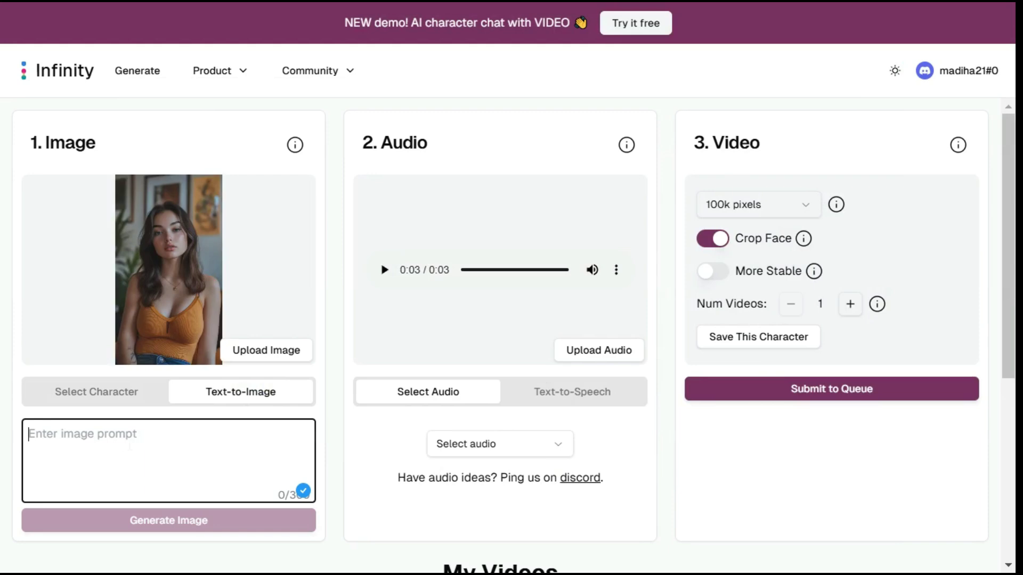
{"action": "left_click", "coordinate": [266, 350]}
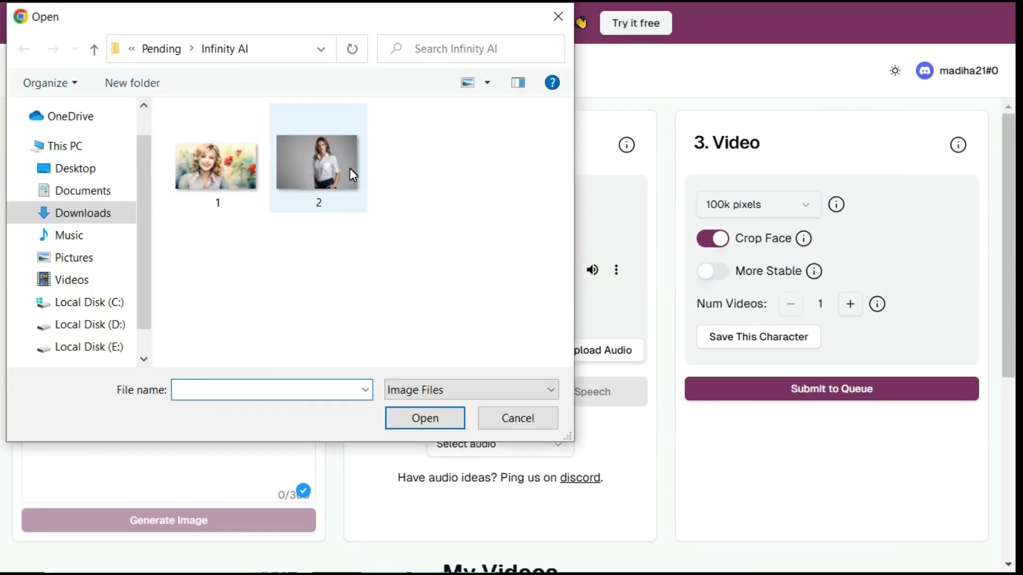
{"action": "double_click", "coordinate": [337, 166]}
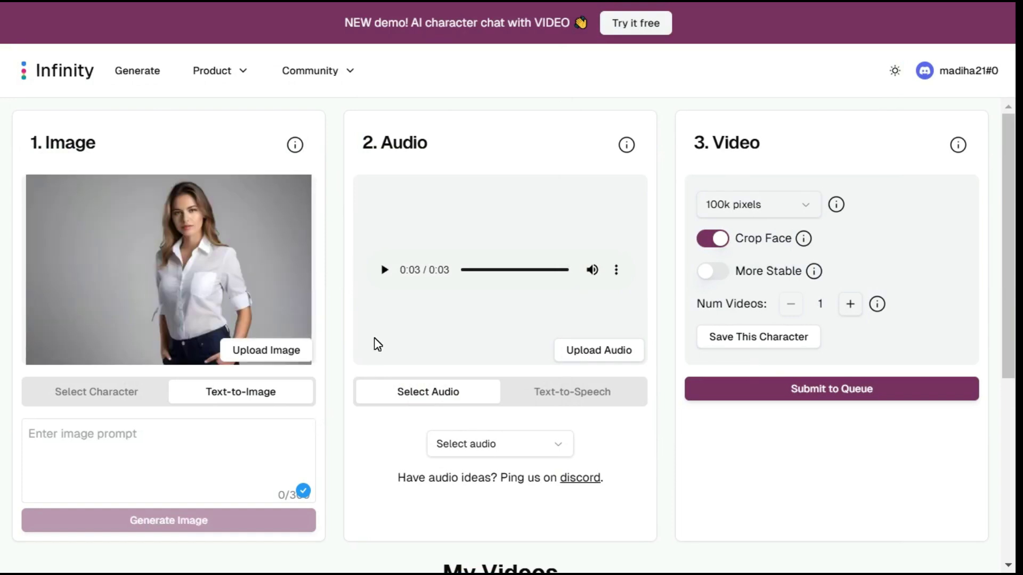
{"action": "left_click", "coordinate": [556, 445]}
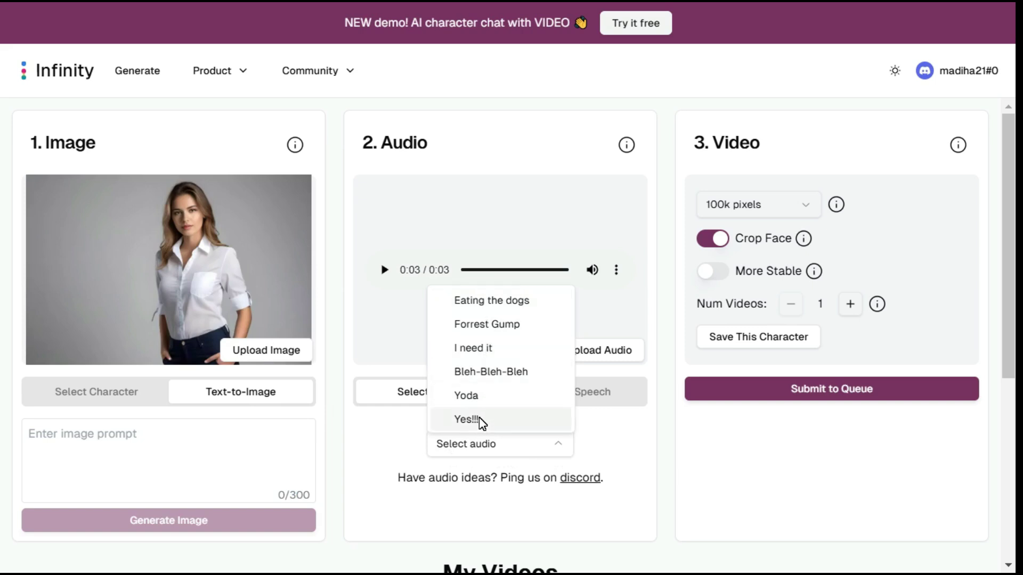
Switch audio to Text-to-Speech and paste in the hard-work dialogue line.
{"action": "left_click", "coordinate": [608, 428]}
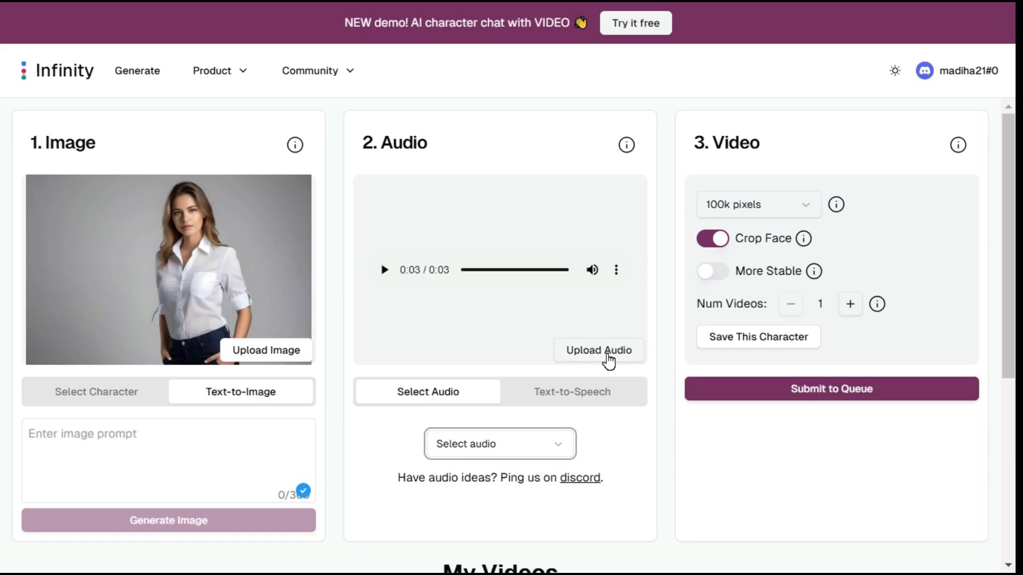
{"action": "left_click", "coordinate": [570, 396]}
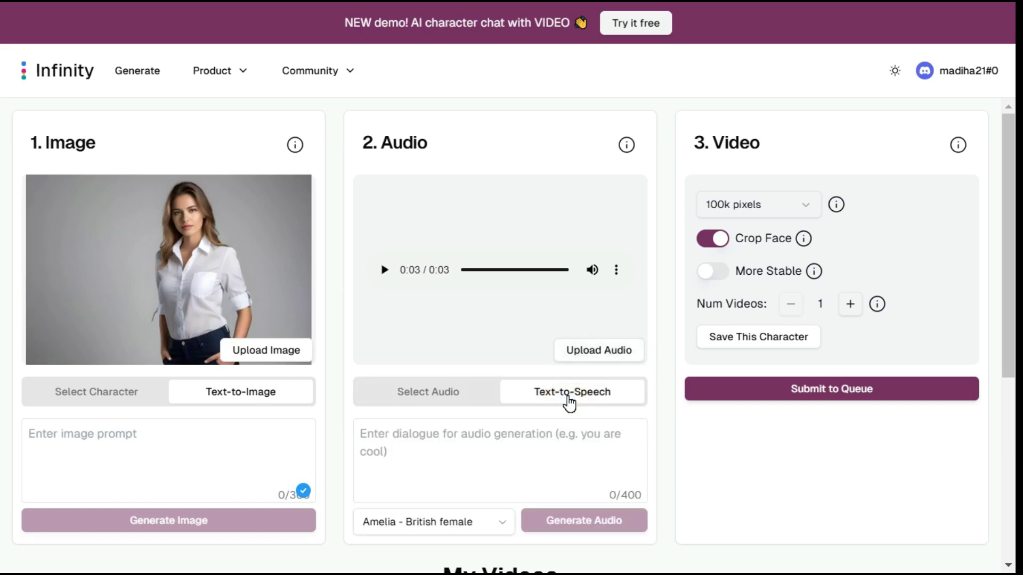
{"action": "left_click", "coordinate": [410, 446]}
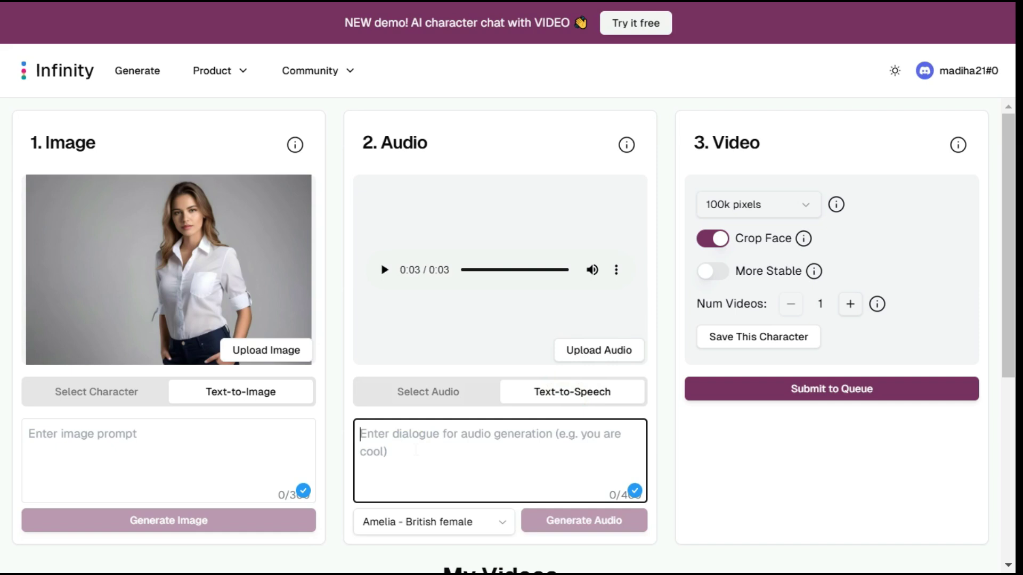
{"action": "type", "text": "To achieve something in life one has to struggle for it, nothing is achieved without hard work."}
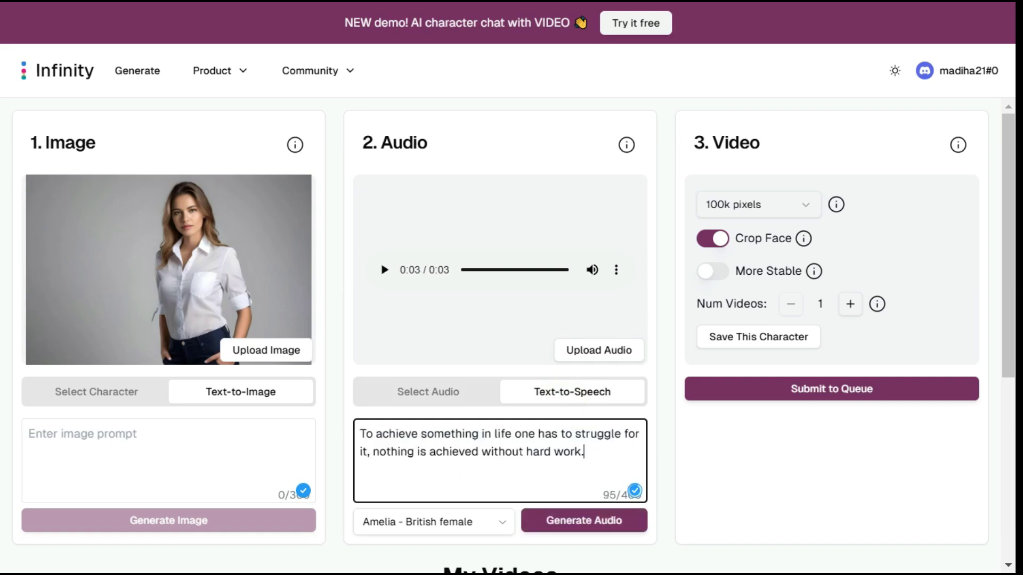
Choose the Amelia - British female voice and generate the speech clip.
{"action": "left_click", "coordinate": [504, 524]}
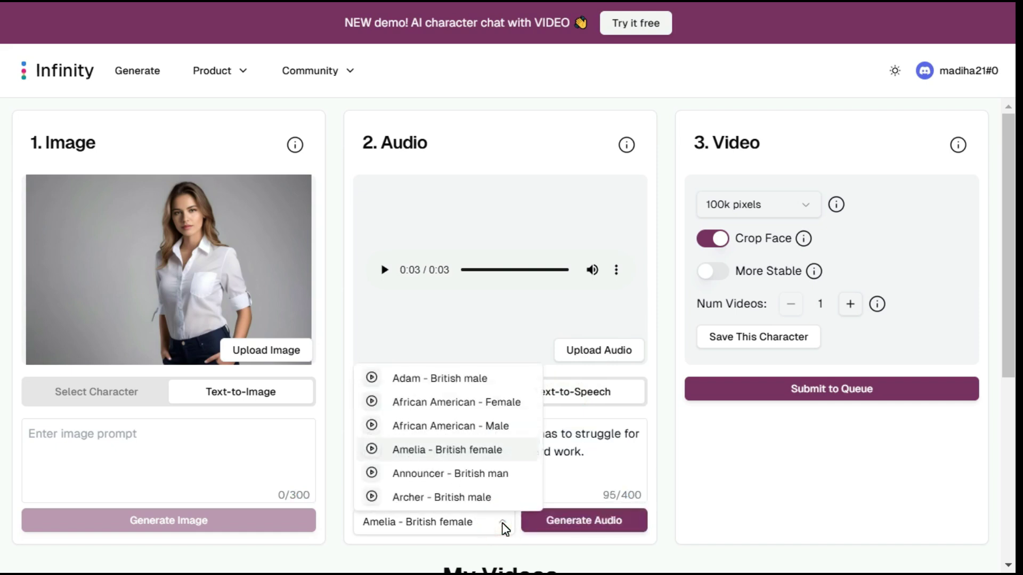
{"action": "scroll", "coordinate": [491, 429], "scroll_direction": "down", "scroll_amount": 10}
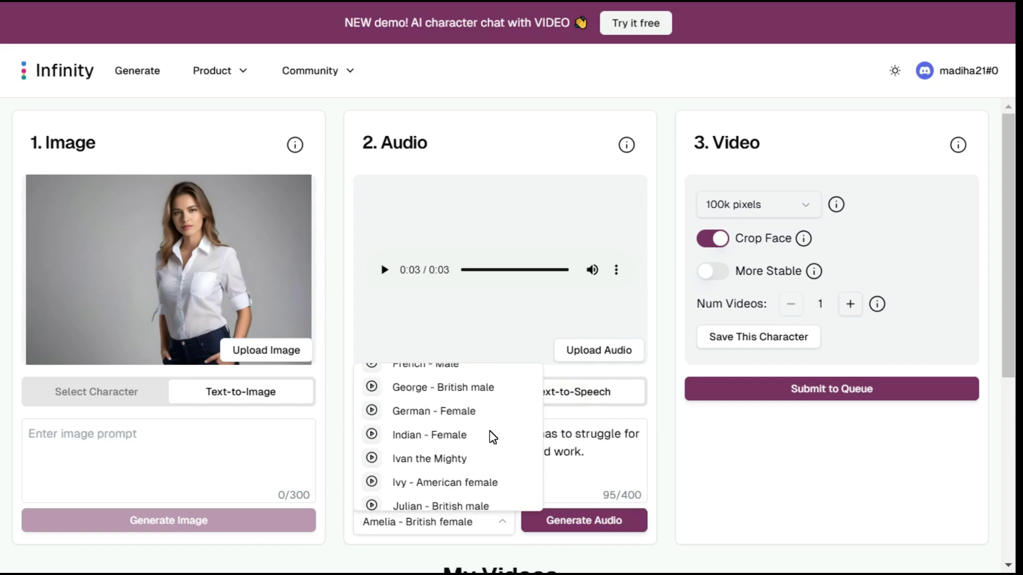
{"action": "scroll", "coordinate": [493, 438], "scroll_direction": "down", "scroll_amount": 3}
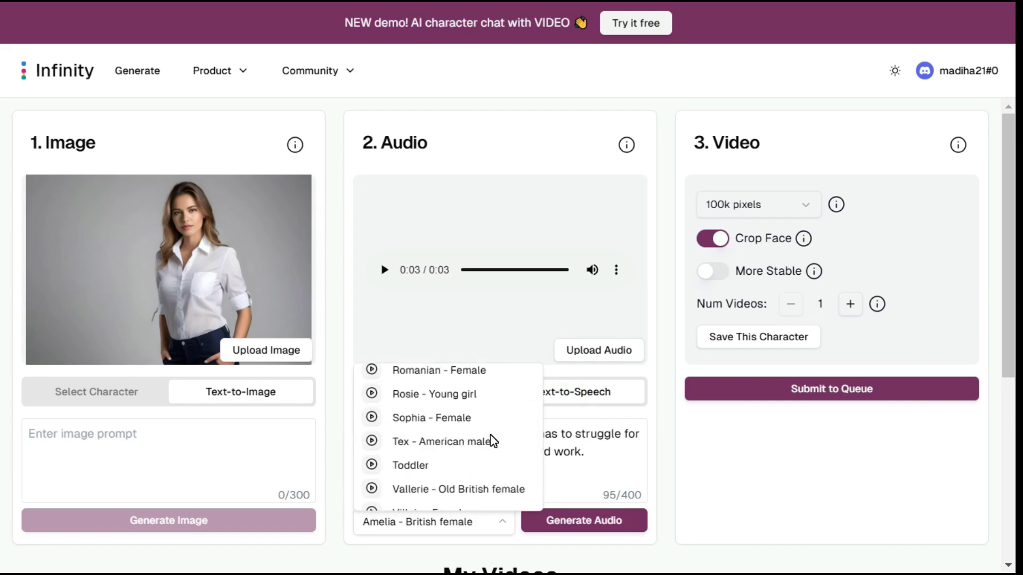
{"action": "scroll", "coordinate": [492, 440], "scroll_direction": "up", "scroll_amount": 13}
{"action": "scroll", "coordinate": [494, 441], "scroll_direction": "up", "scroll_amount": 1}
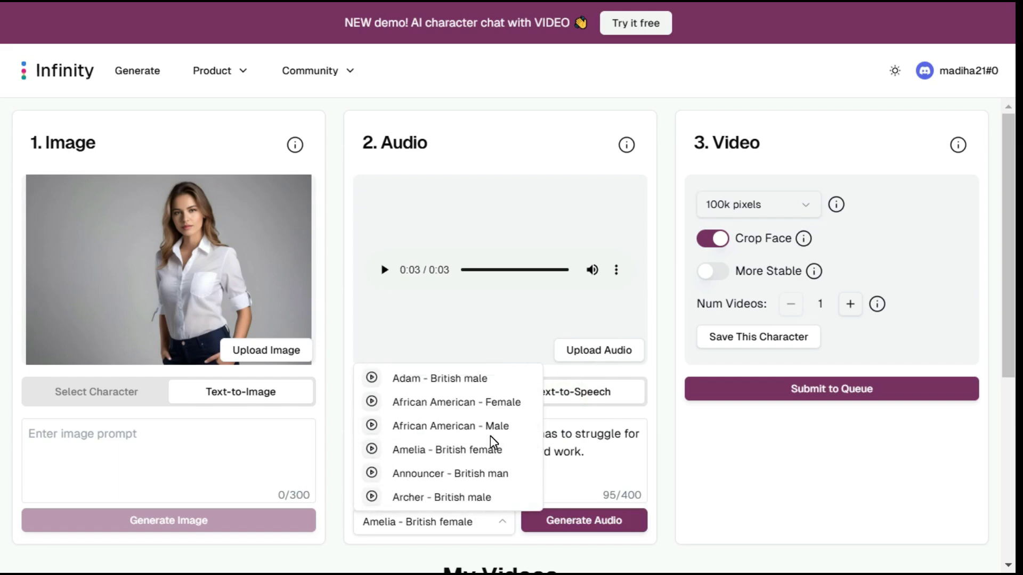
{"action": "left_click", "coordinate": [372, 449]}
{"action": "left_click", "coordinate": [589, 528]}
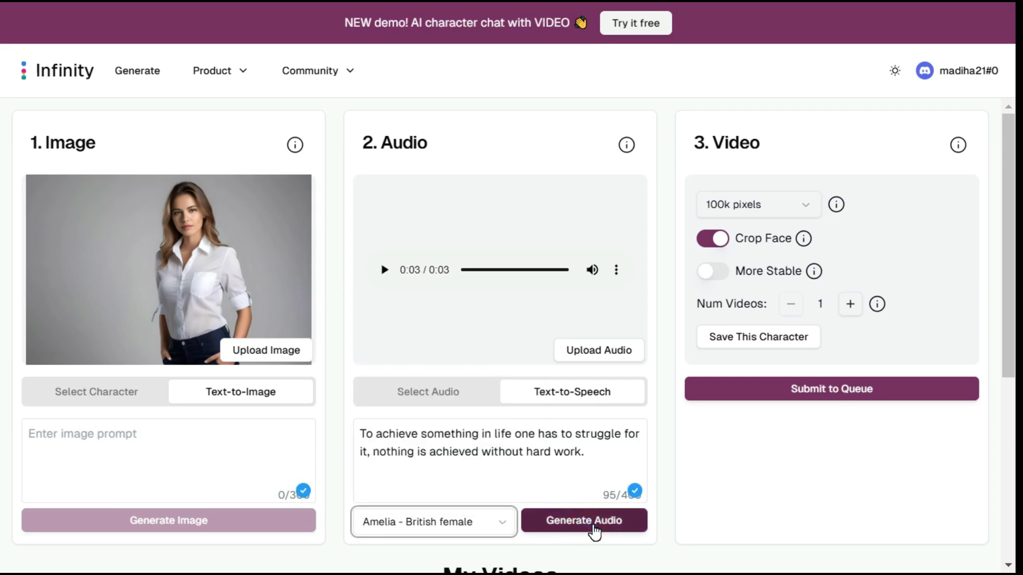
{"action": "left_click", "coordinate": [586, 527]}
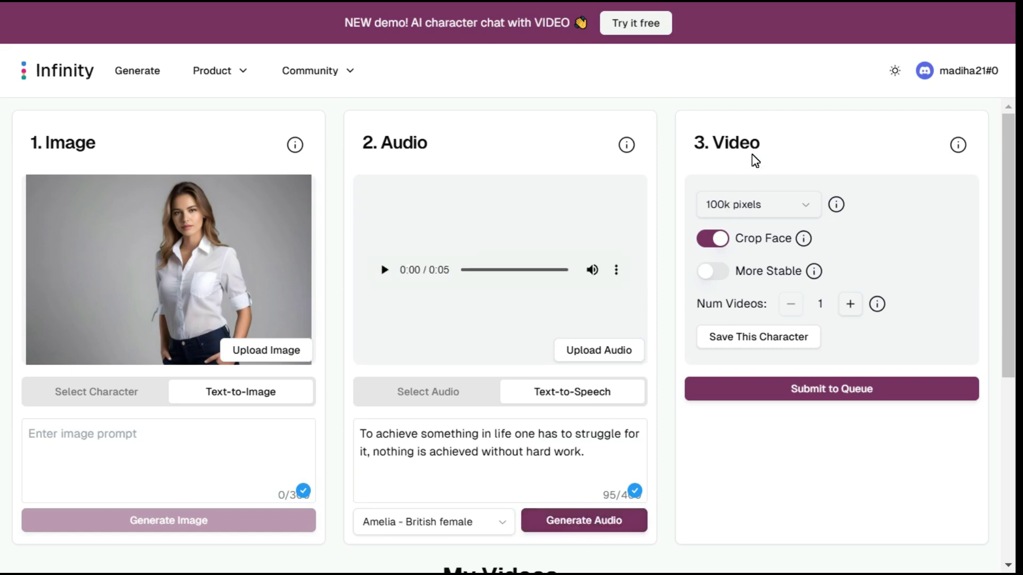
Set resolution to 400k pixels (alpha), with Crop Face on and More Stable off.
{"action": "left_click", "coordinate": [810, 204]}
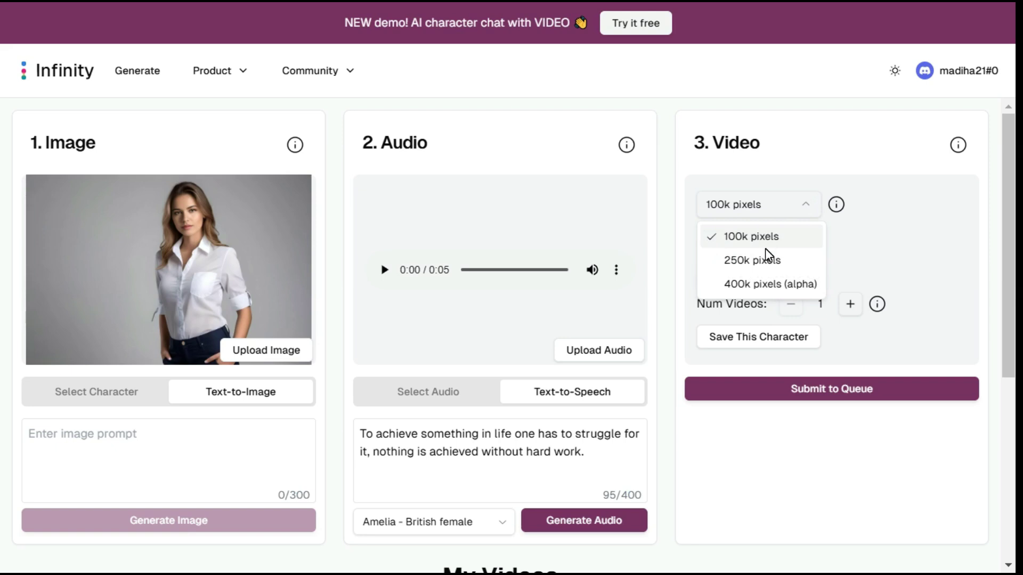
{"action": "left_click", "coordinate": [721, 285]}
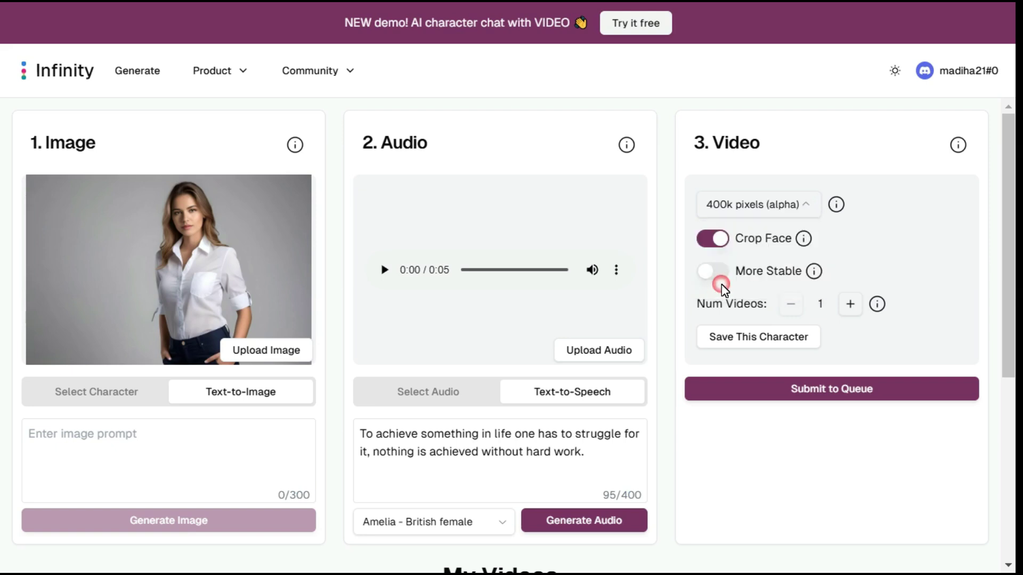
{"action": "left_click", "coordinate": [715, 243]}
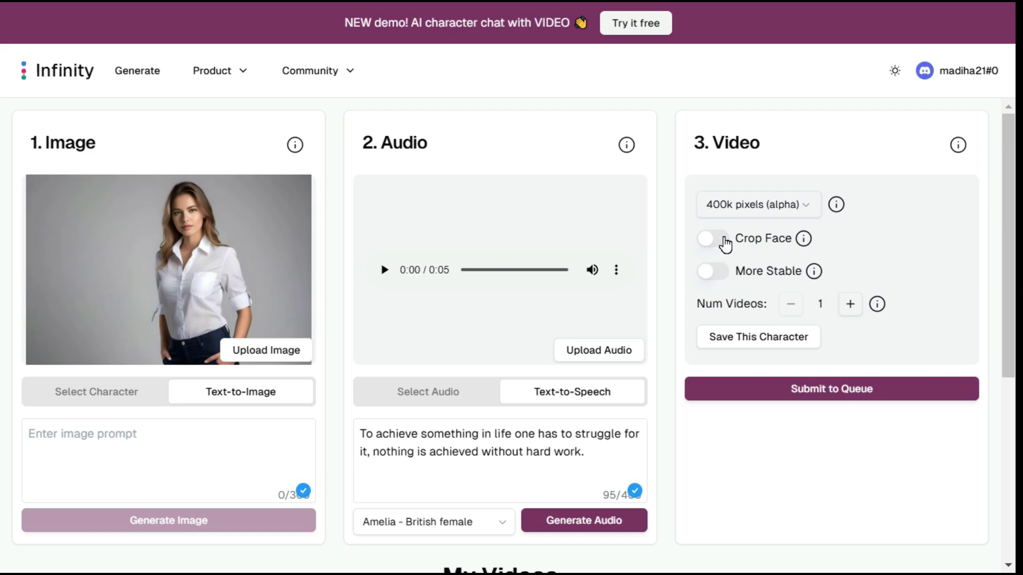
{"action": "left_click", "coordinate": [725, 244]}
{"action": "left_click", "coordinate": [725, 274]}
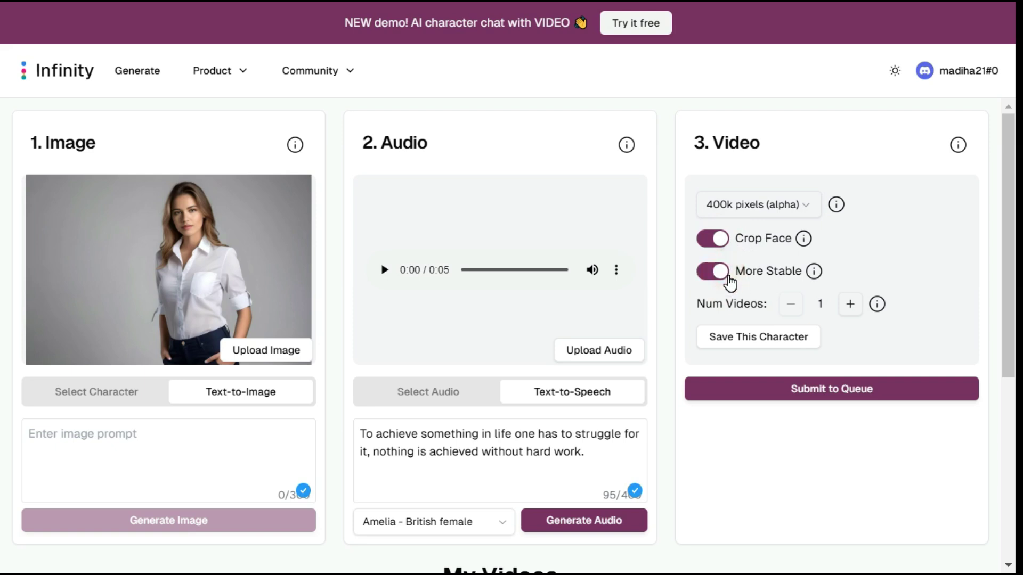
{"action": "left_click", "coordinate": [714, 274]}
Set Num Videos to 1 and submit the video job to the queue.
{"action": "left_click", "coordinate": [854, 303]}
{"action": "left_click", "coordinate": [852, 304]}
{"action": "double_click", "coordinate": [794, 305]}
{"action": "left_click", "coordinate": [840, 393]}
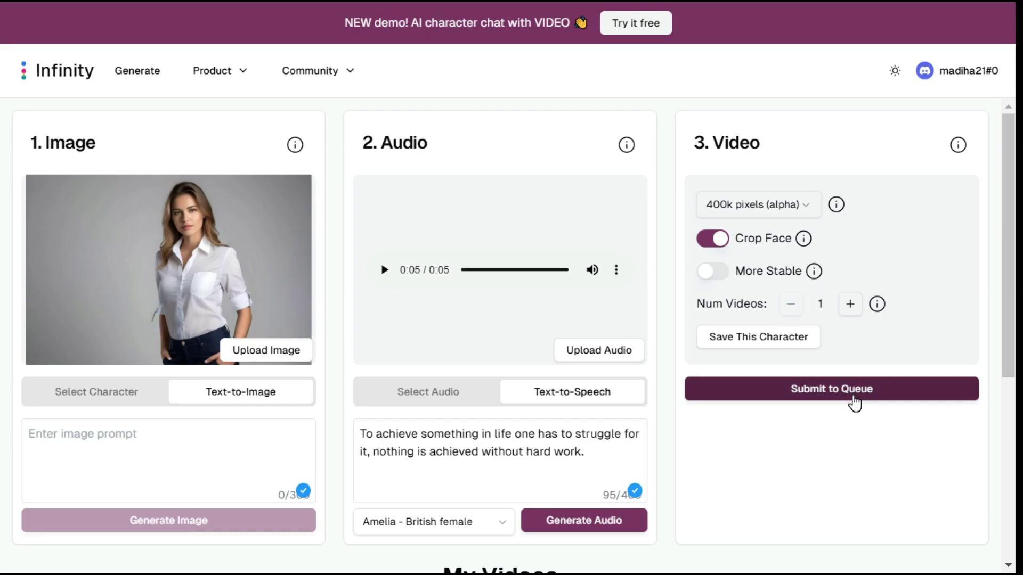
Play the finished talking video in My Videos, then download it.
{"action": "scroll", "coordinate": [856, 441], "scroll_direction": "down", "scroll_amount": 5}
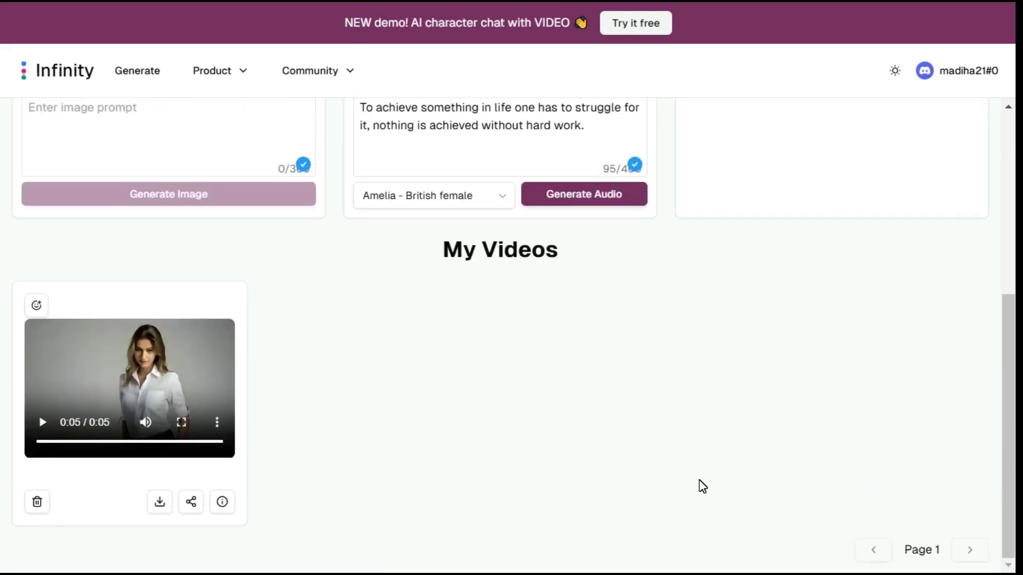
{"action": "left_click", "coordinate": [43, 422]}
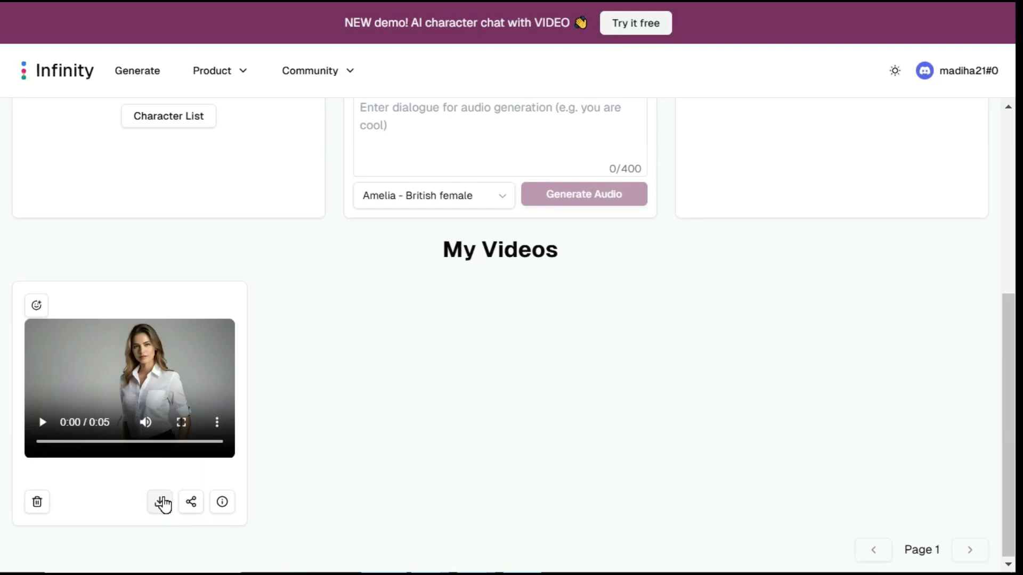
{"action": "left_click", "coordinate": [161, 502]}
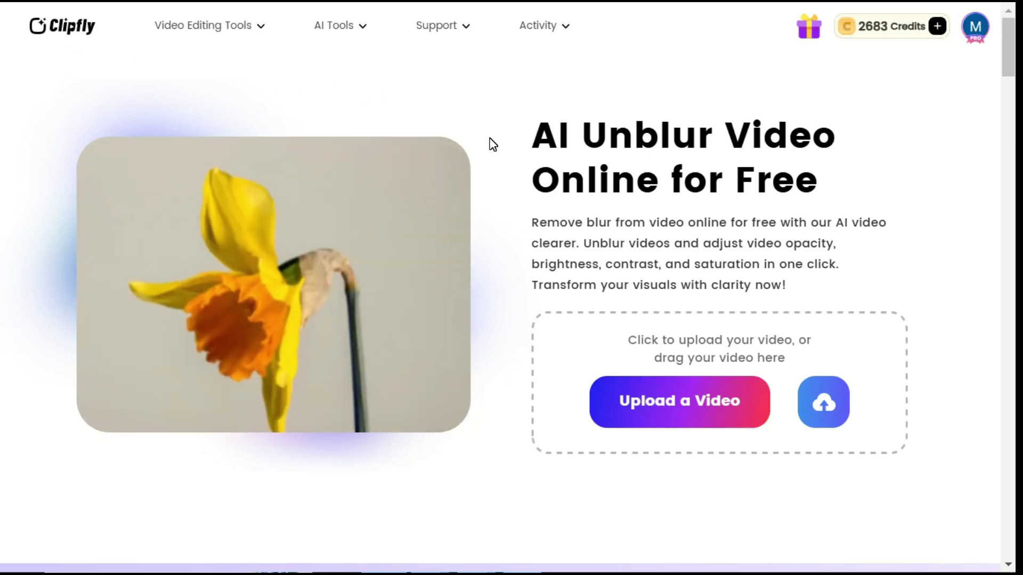
Upload video 5 to AI Unblur Video, unblur it, and compare before and after.
{"action": "left_click", "coordinate": [689, 408]}
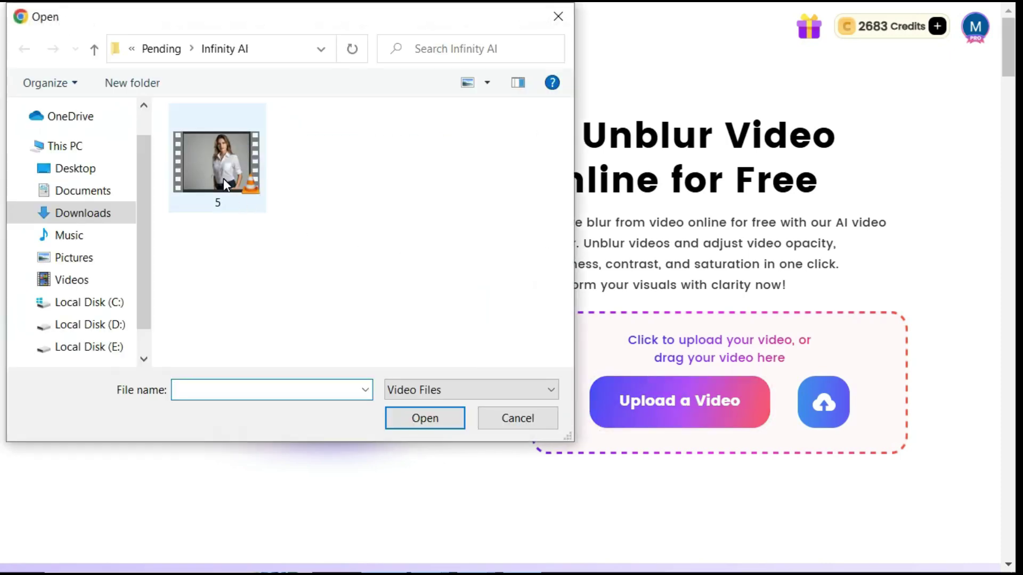
{"action": "double_click", "coordinate": [222, 178]}
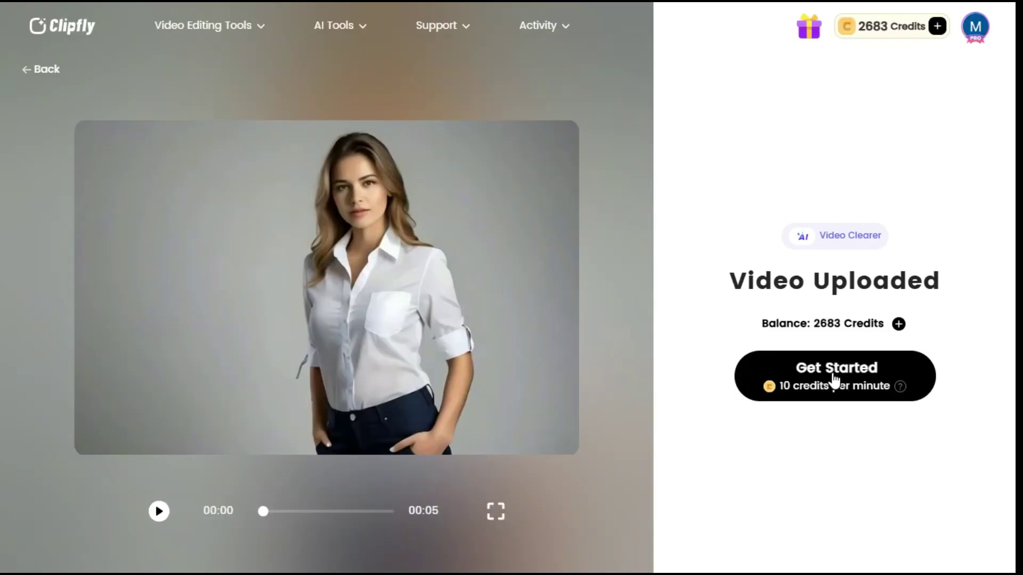
{"action": "left_click", "coordinate": [834, 379]}
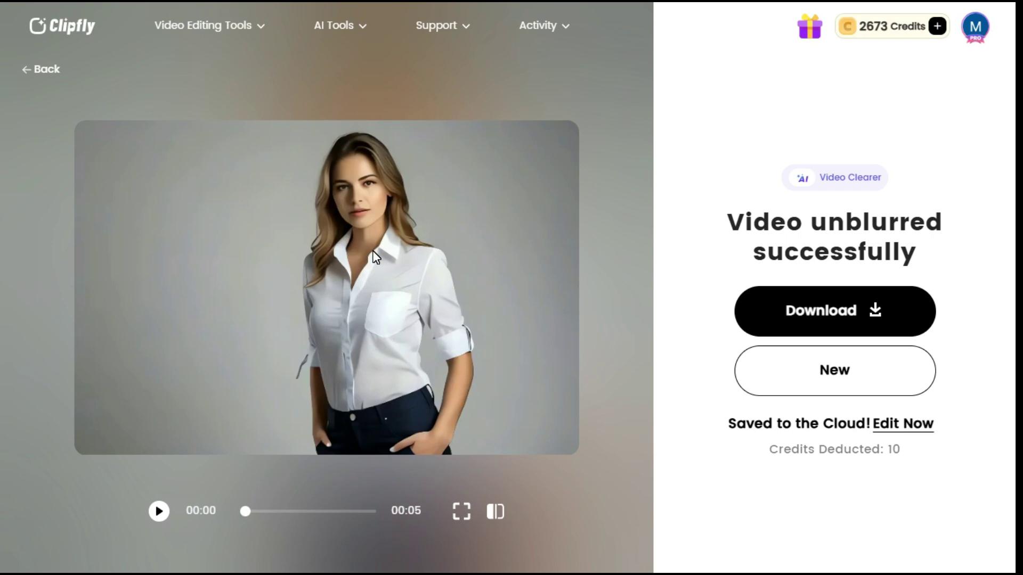
{"action": "left_click", "coordinate": [494, 517]}
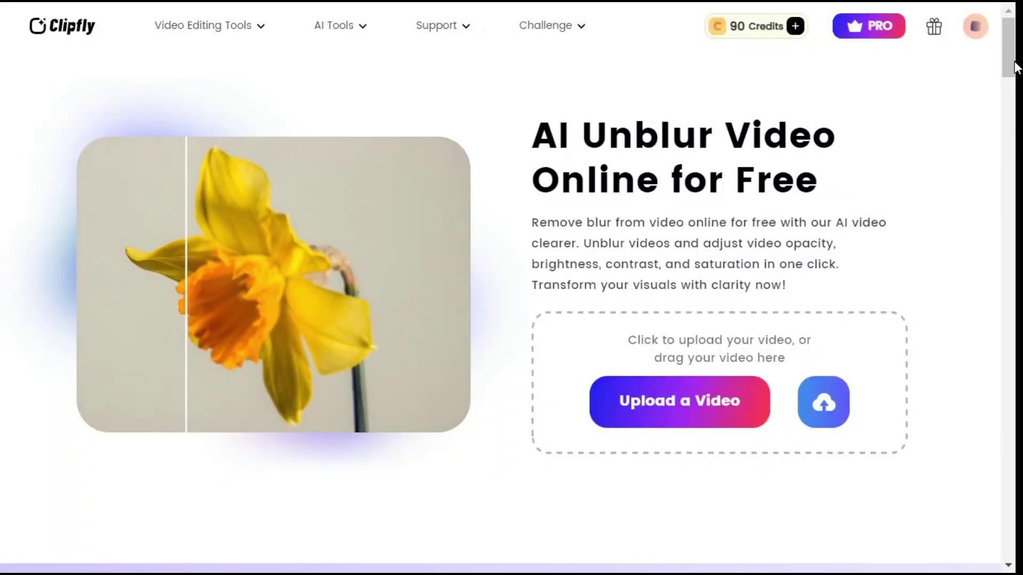
Scroll down the AI Unblur Video landing page.
{"action": "left_click_drag", "start_coordinate": [1005, 24], "coordinate": [1011, 192]}
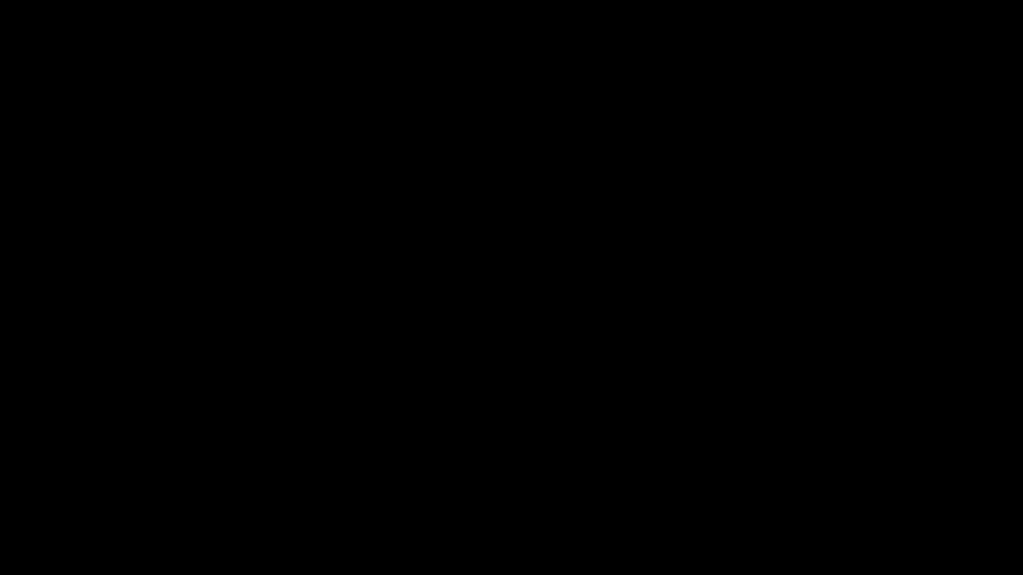